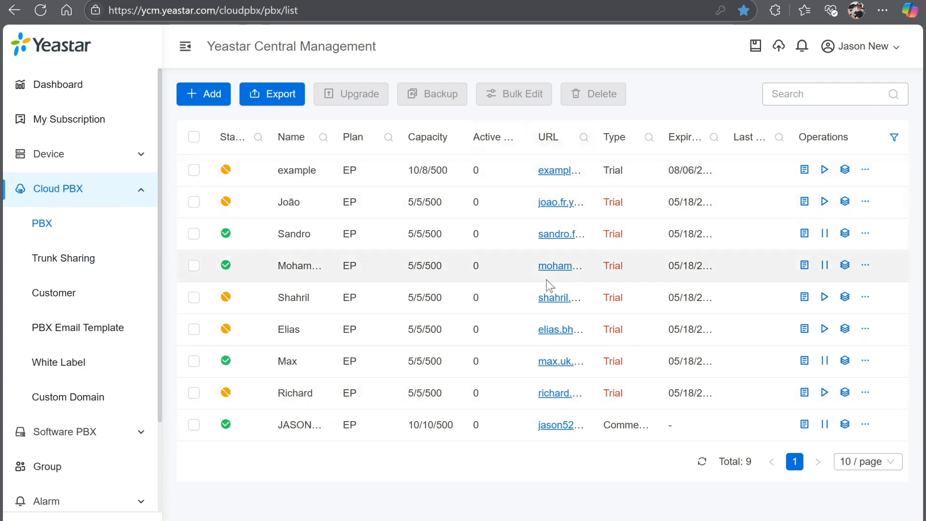
Step: Start a new shared trunk under Trunk Sharing and review the available regions
click(39, 265)
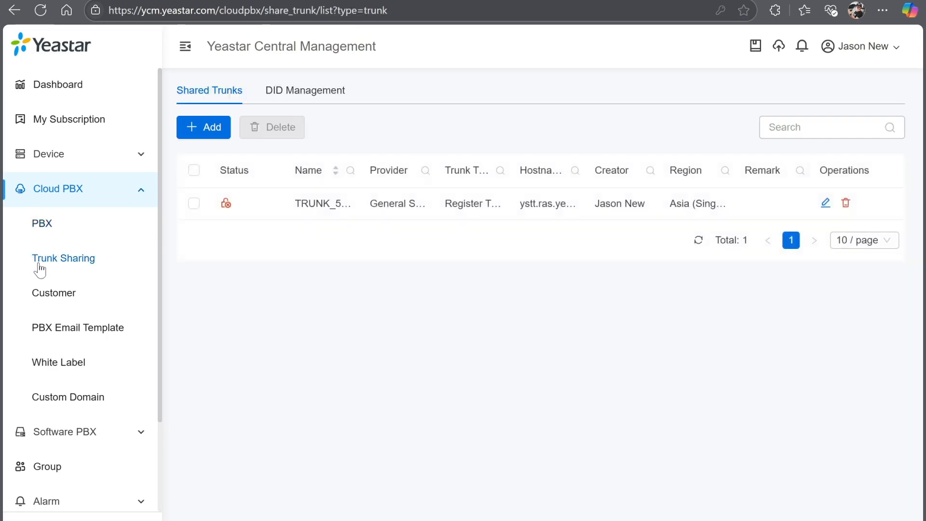
click(211, 128)
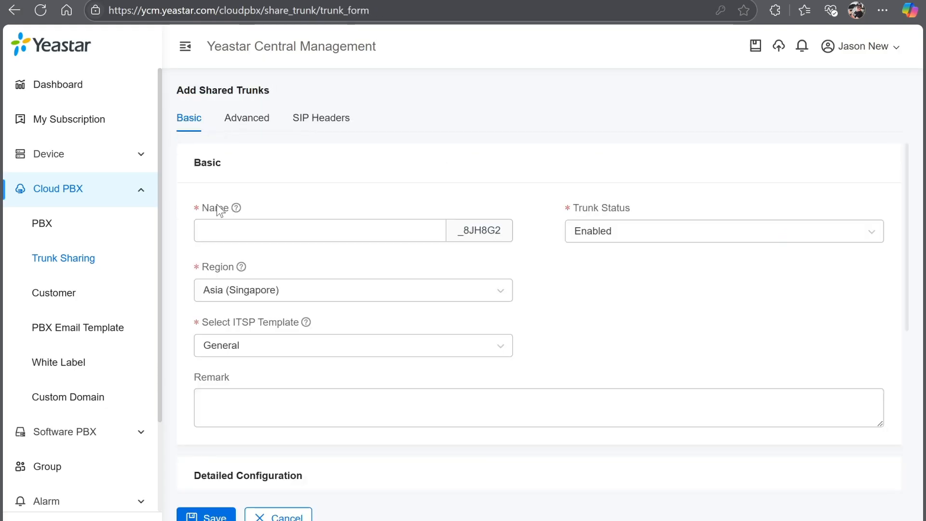
click(366, 229)
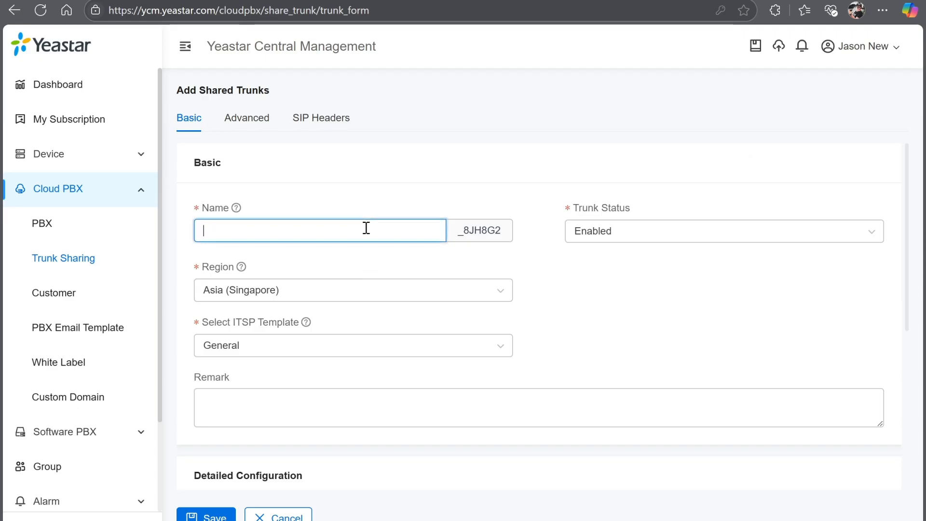
click(502, 295)
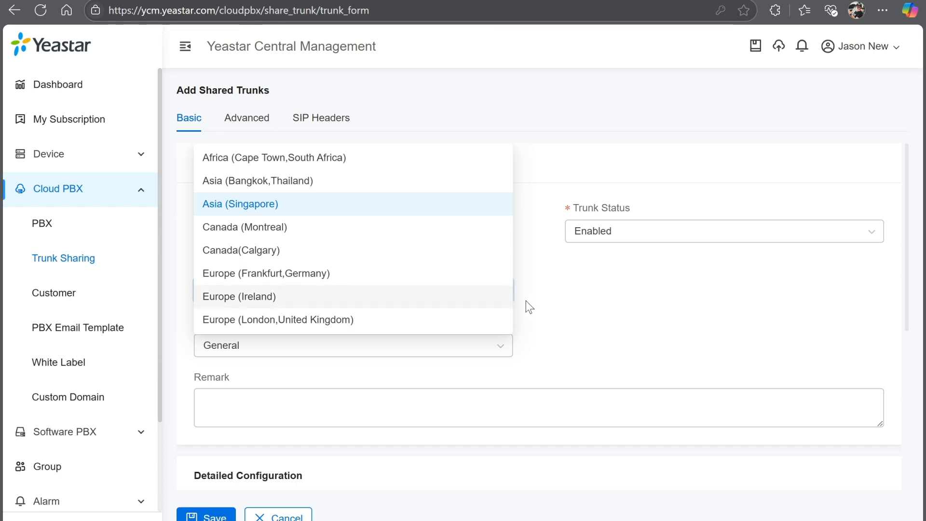
click(578, 294)
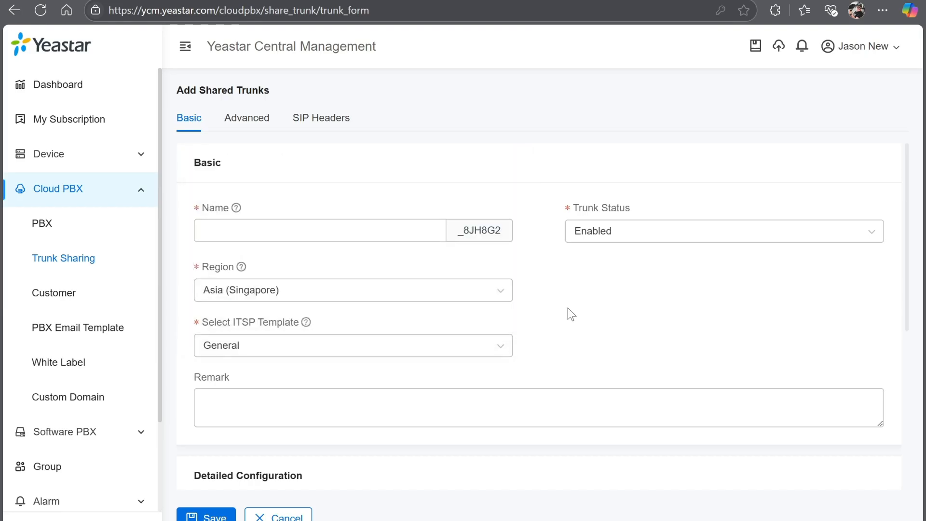
Step: Try the Malta ITSP template in the new shared trunk's basic settings
scroll(567, 309, down, 2)
click(493, 254)
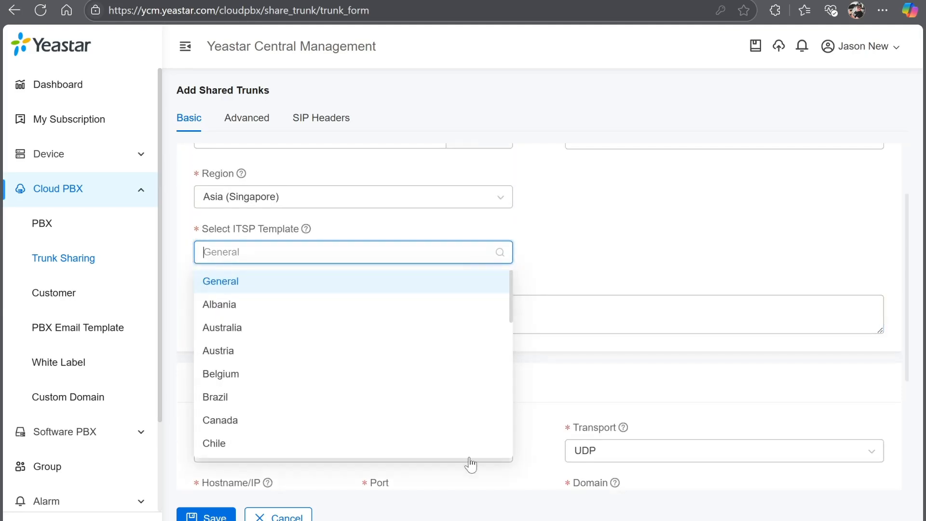
scroll(428, 354, down, 3)
scroll(429, 355, down, 1)
scroll(429, 354, down, 4)
click(428, 347)
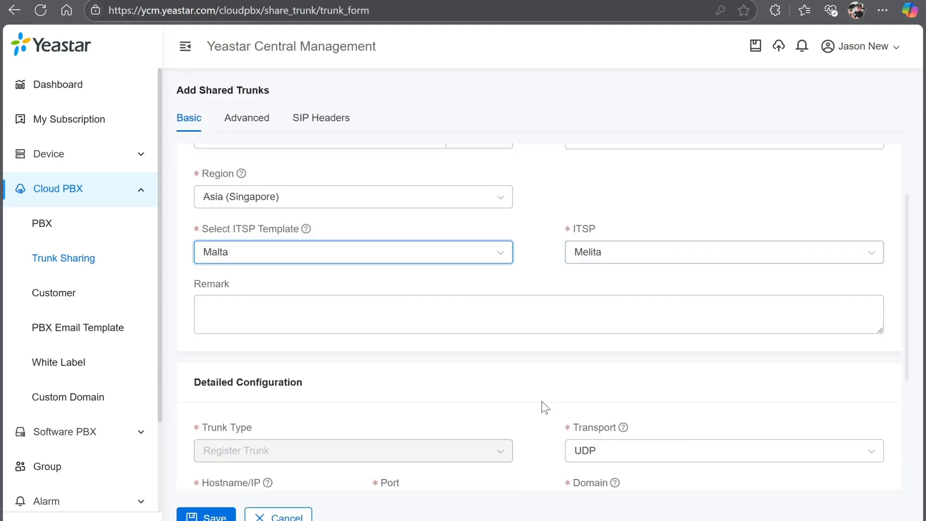
scroll(542, 401, down, 3)
scroll(541, 401, up, 5)
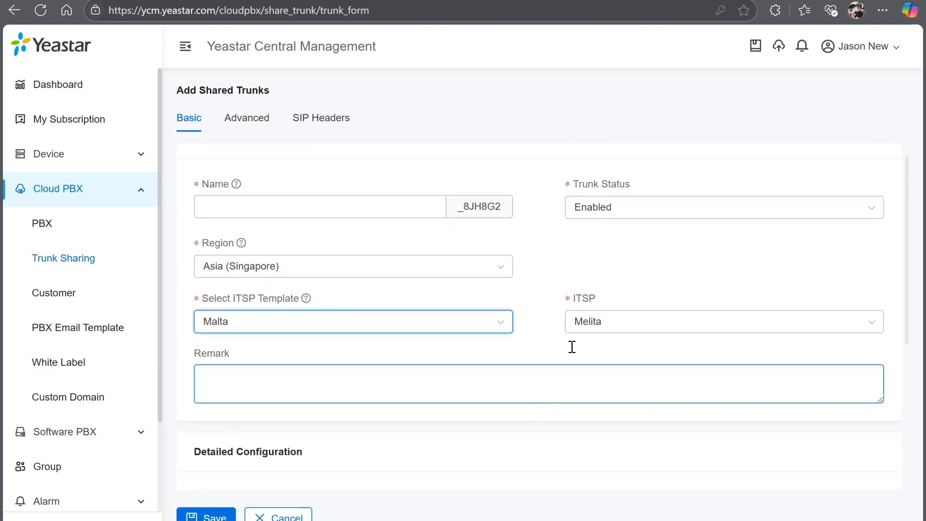
Step: Switch the new shared trunk's ITSP template back to General
click(485, 322)
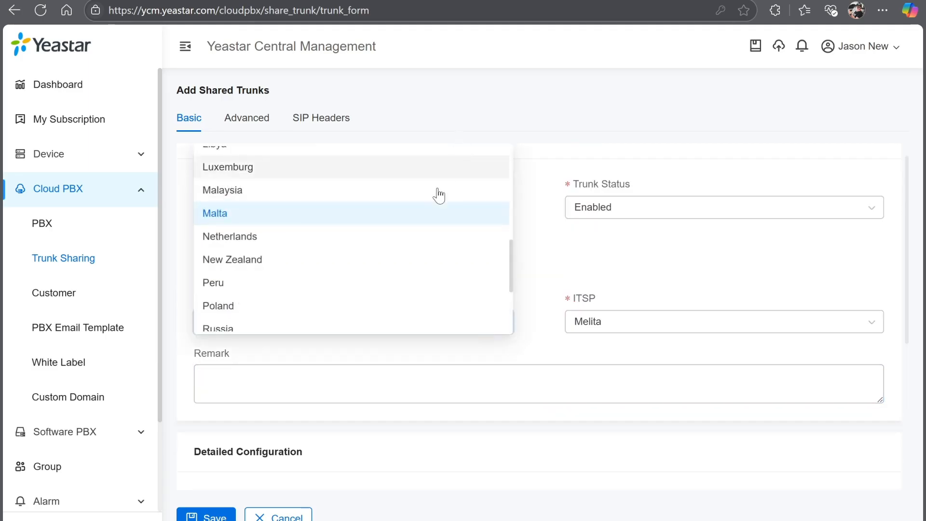
scroll(437, 196, up, 5)
click(372, 160)
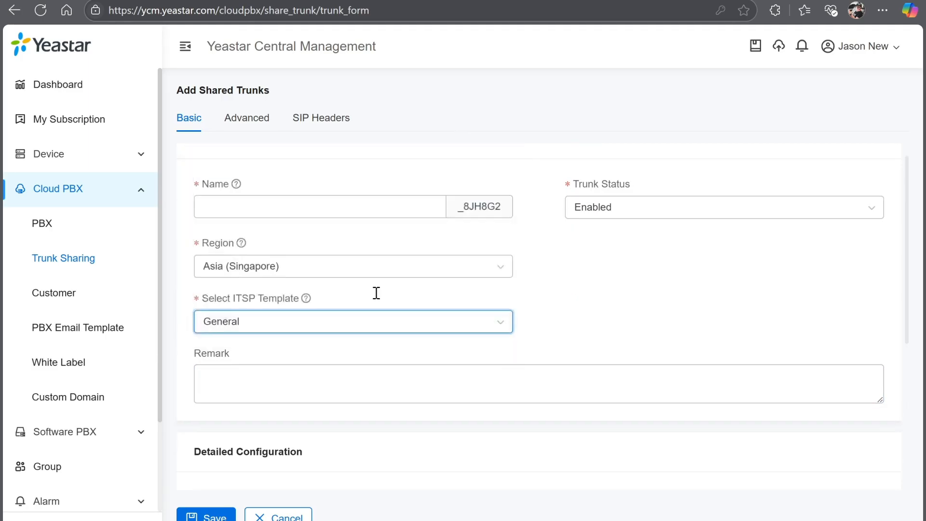
Step: Review the trunk type options in the detailed configuration and cancel the new shared trunk
scroll(515, 403, down, 3)
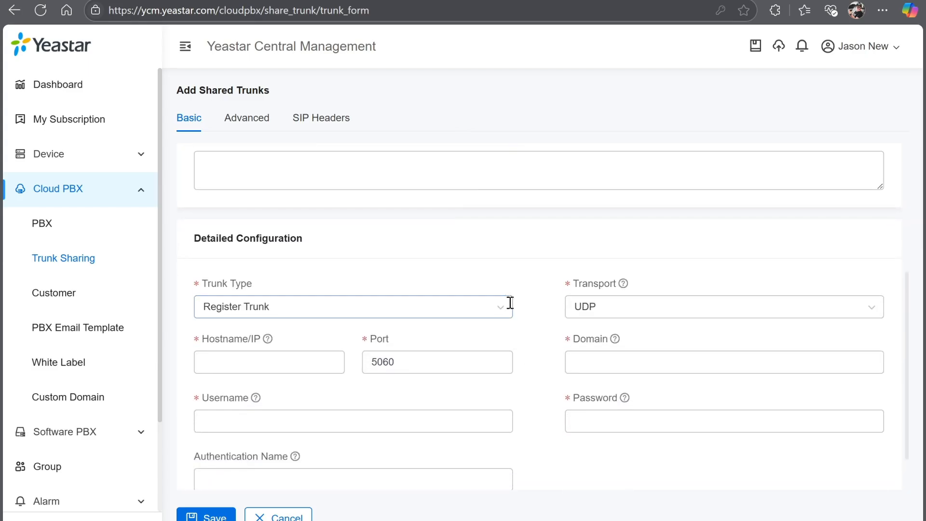
click(504, 306)
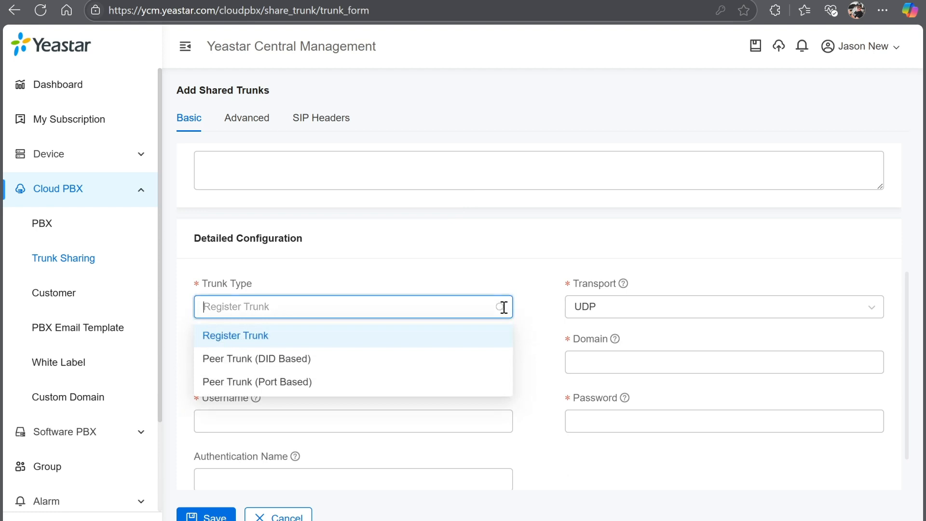
click(551, 316)
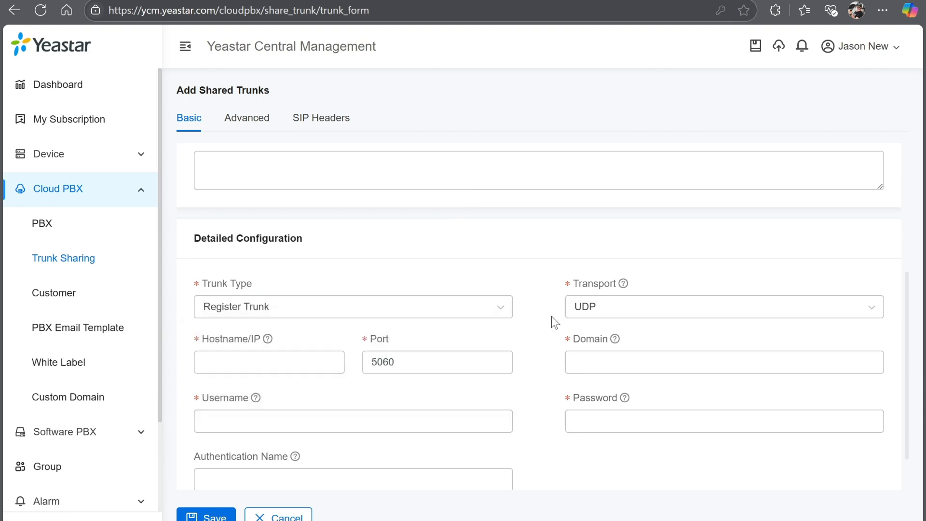
click(278, 517)
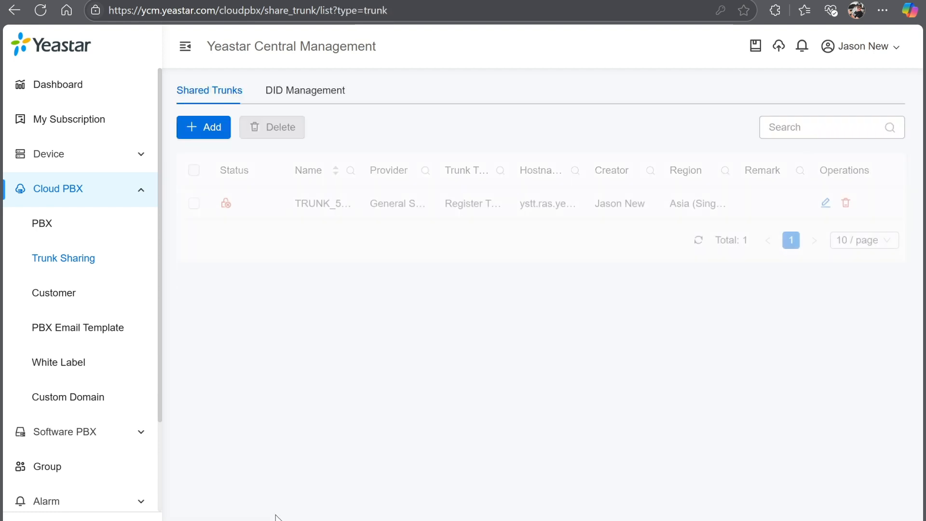
Step: Review the Basic, Advanced and SIP Headers settings of the existing shared trunk and save it
click(826, 204)
scroll(586, 377, down, 6)
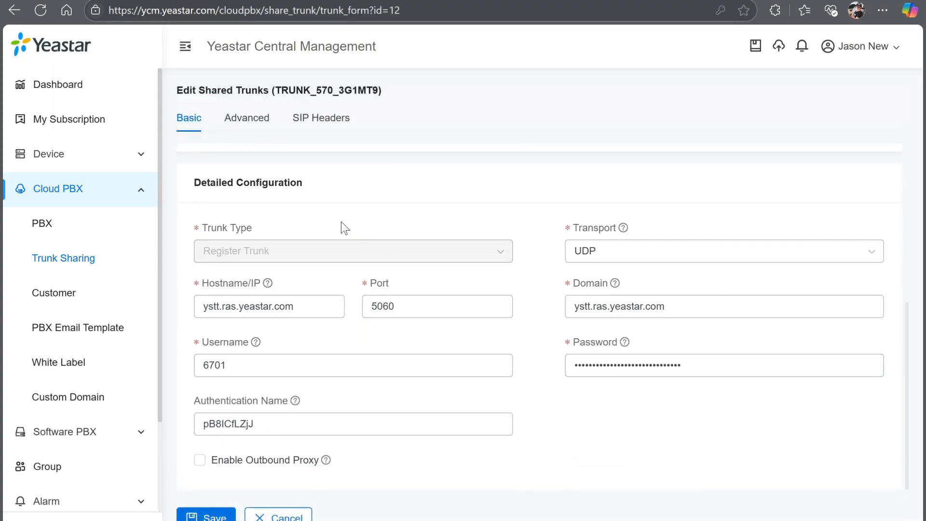
click(245, 120)
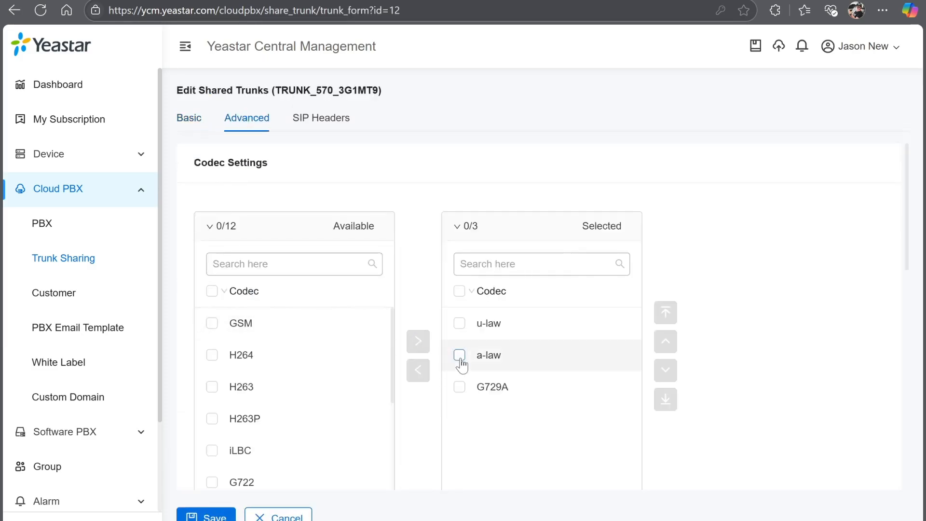
scroll(441, 428, down, 2)
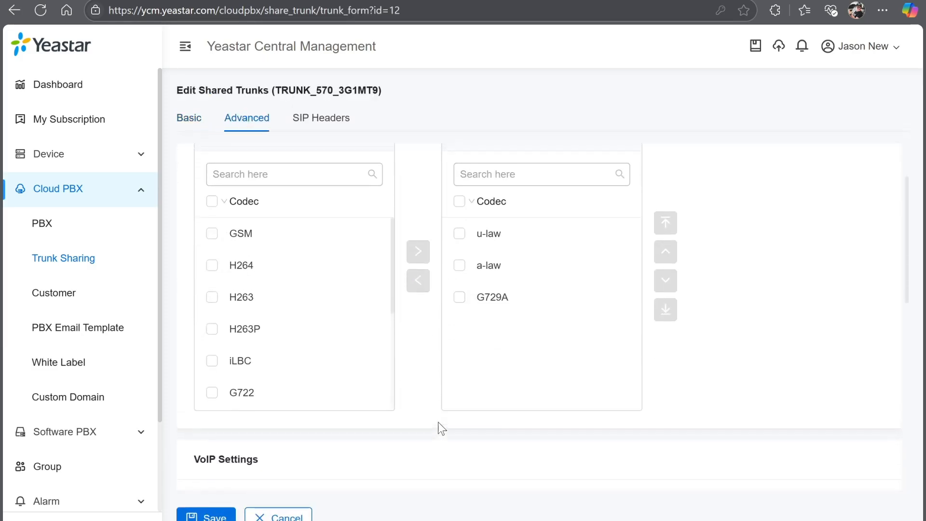
scroll(438, 421, down, 3)
scroll(437, 421, down, 6)
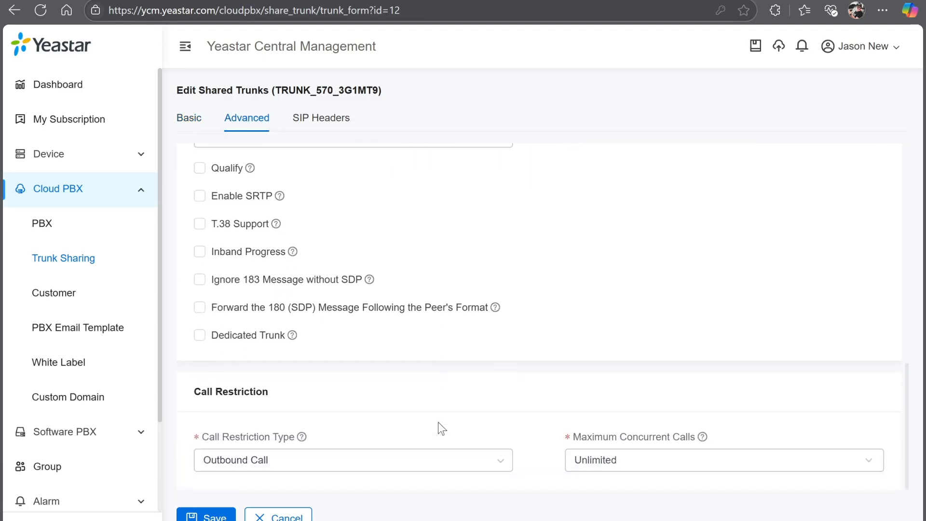
click(315, 121)
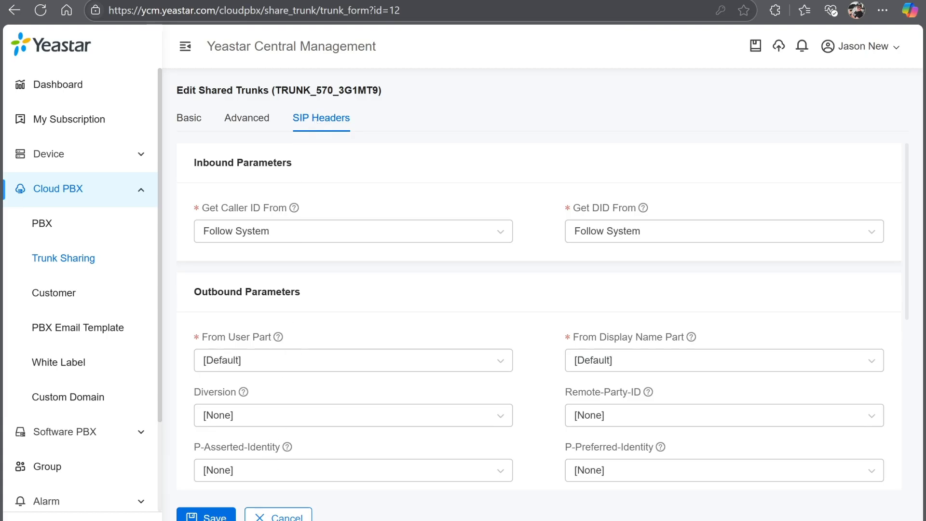
click(208, 517)
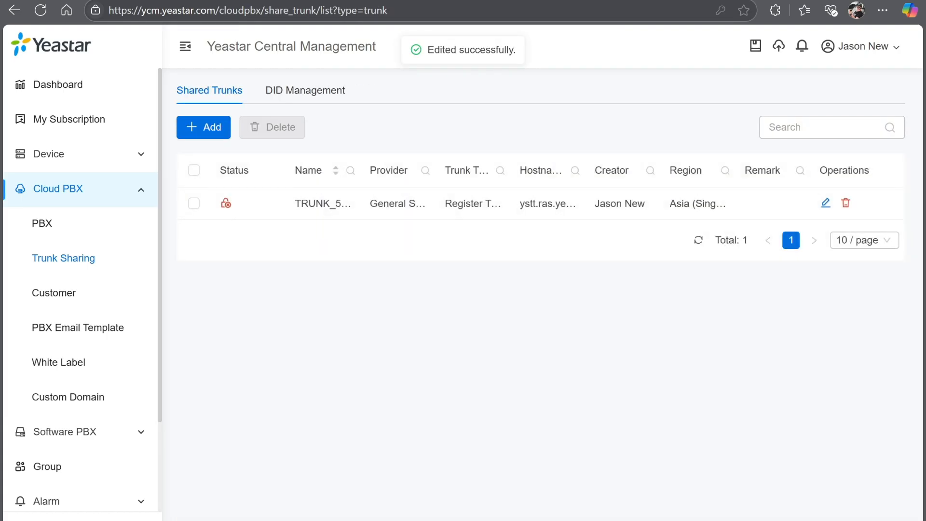
Step: Examine the form for adding a DID in DID Management, including its trunk routing, and cancel it
click(296, 99)
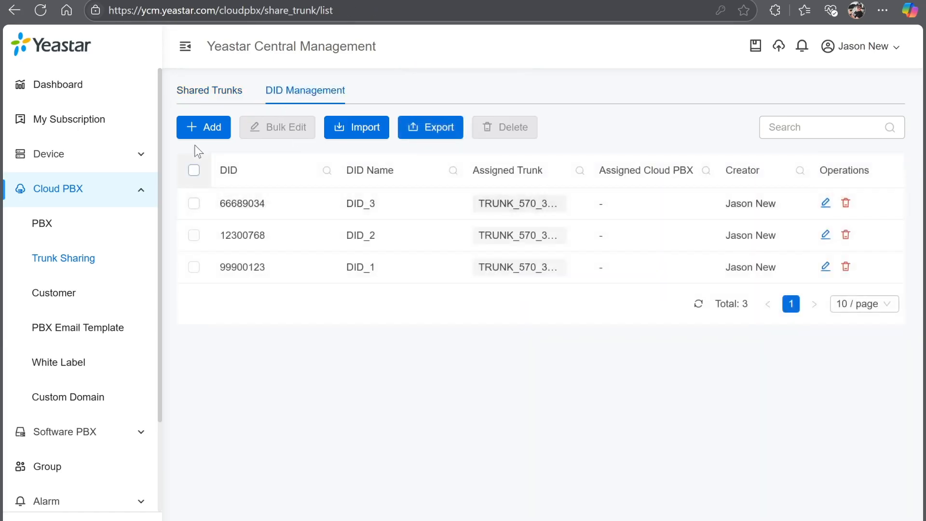
click(199, 127)
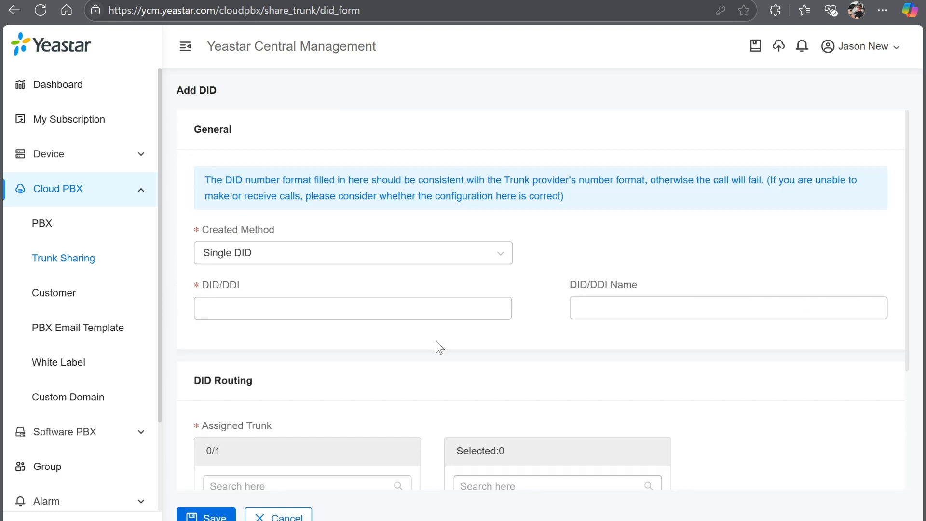
scroll(542, 352, down, 2)
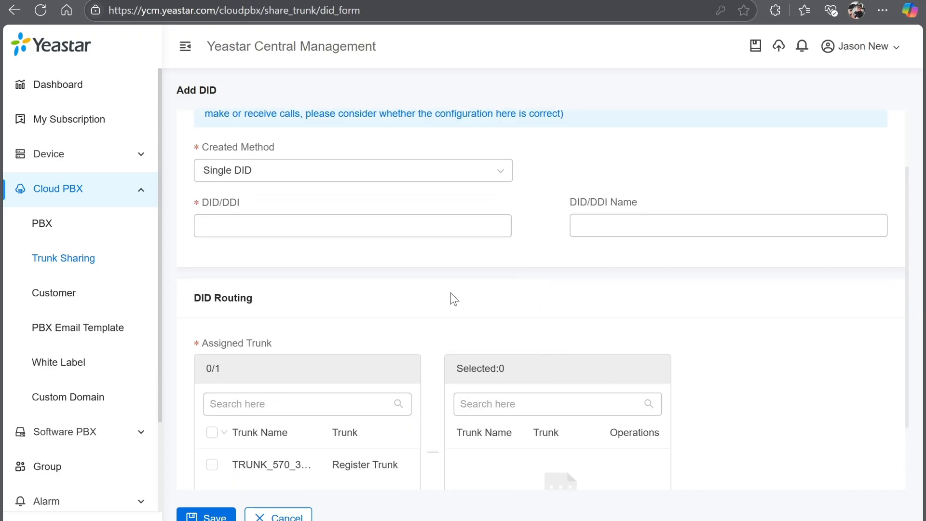
click(278, 516)
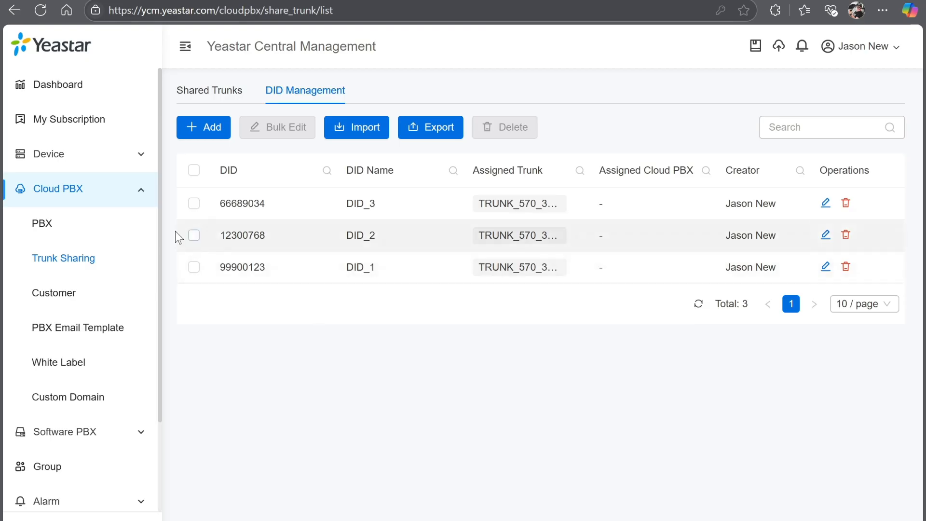
Step: Add a DID assignment to the commercial cloud PBX using the shared trunk TRUNK_570_3G1MT9
click(114, 231)
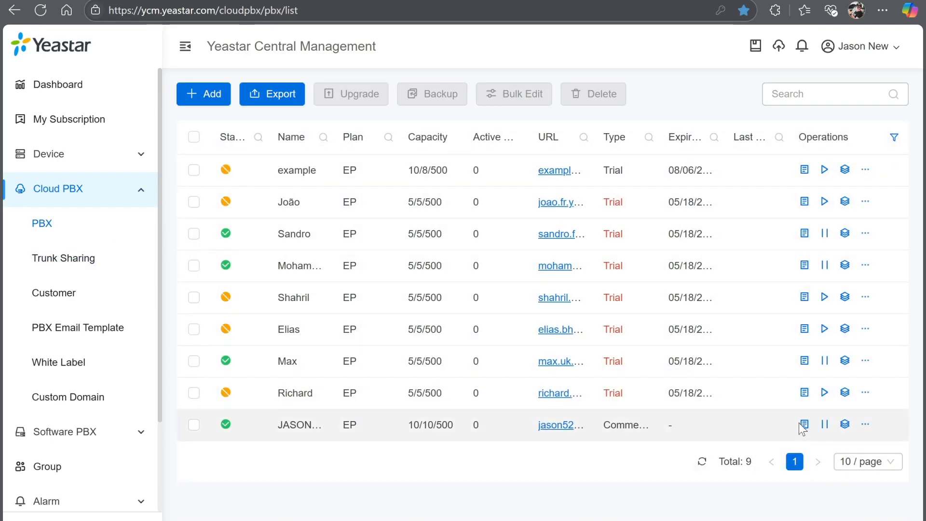
click(803, 426)
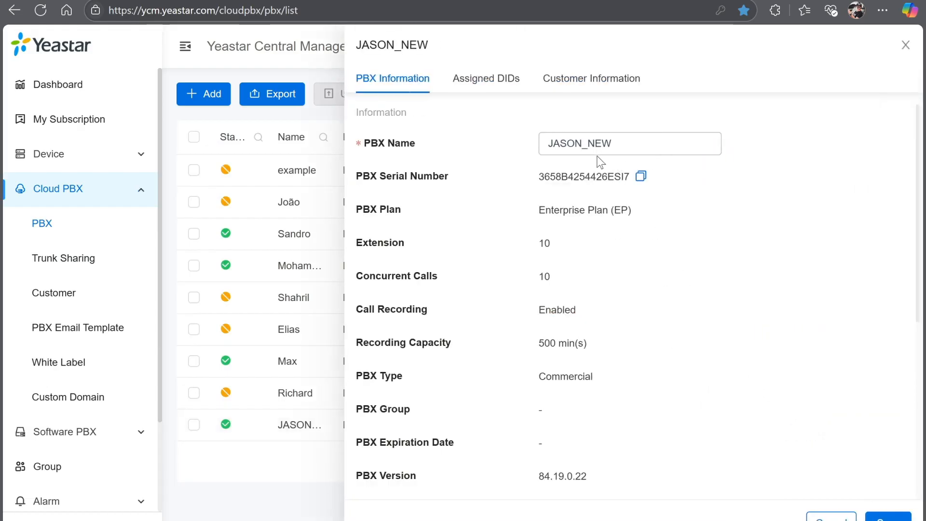
click(491, 85)
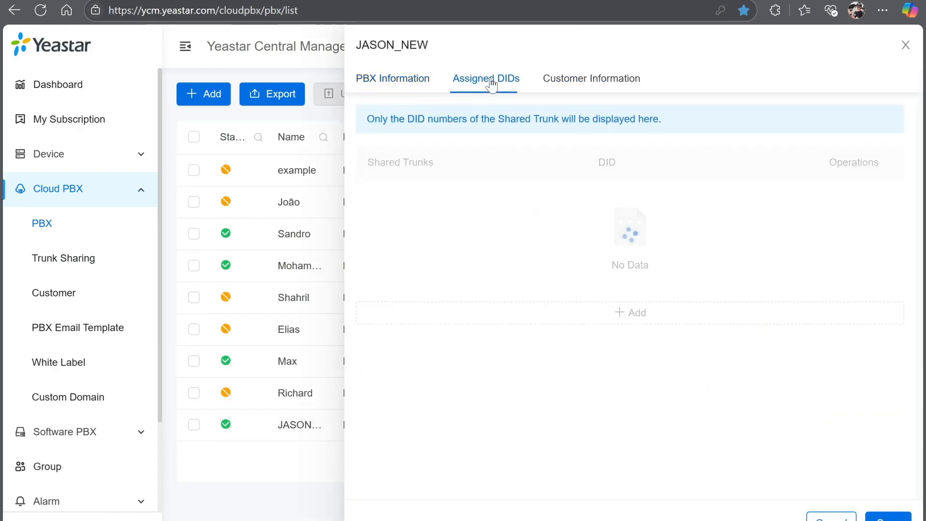
click(637, 313)
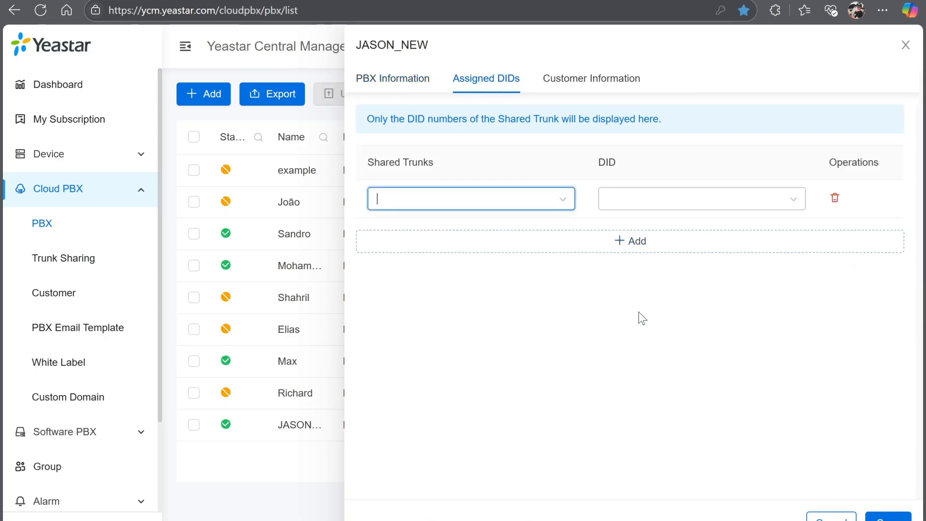
click(564, 198)
click(479, 228)
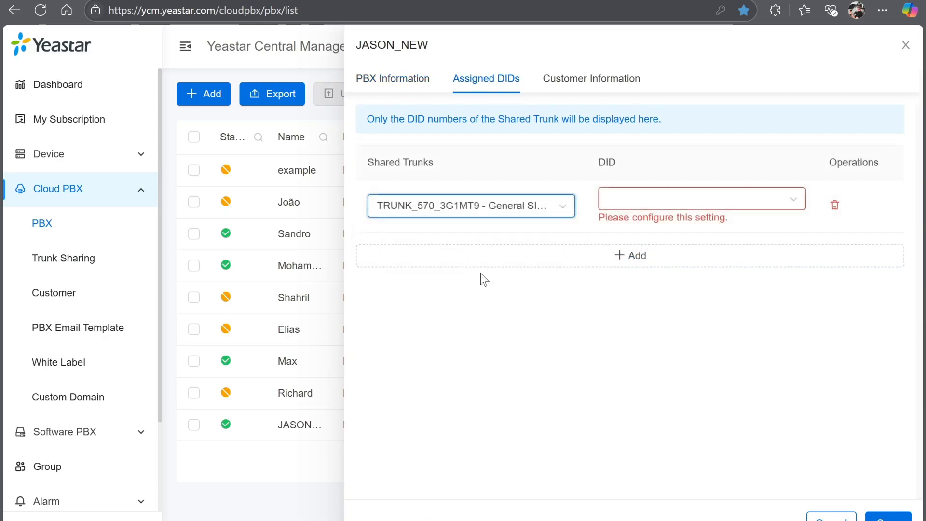
Step: Assign DID_2 and DID_3 of the shared trunk to the PBX and save
click(794, 195)
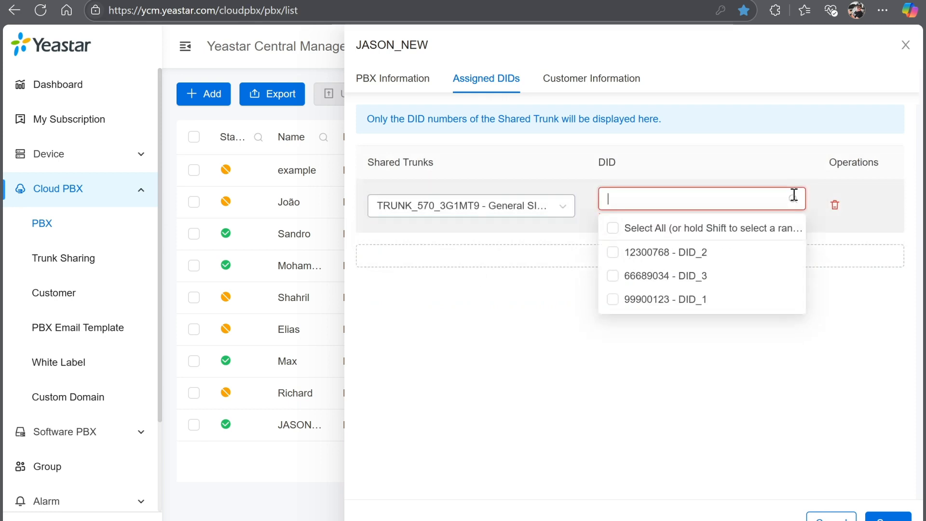
click(724, 254)
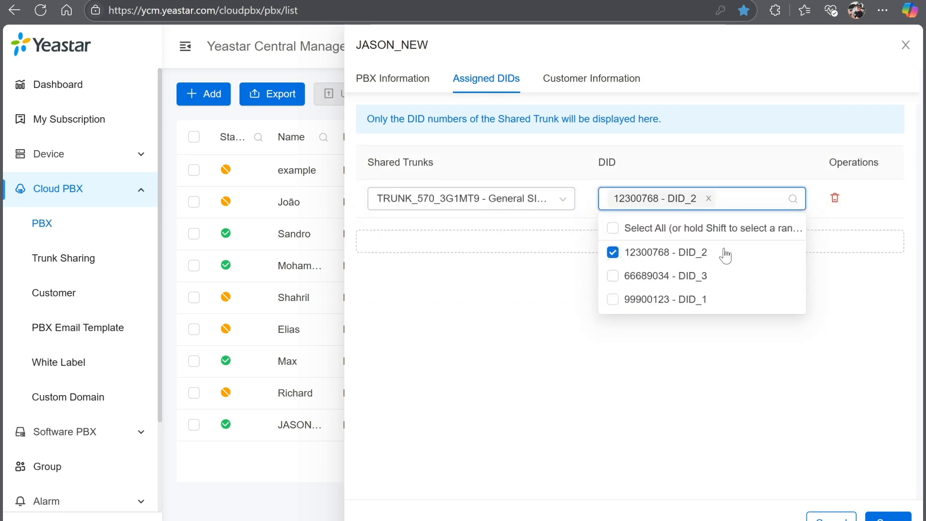
click(679, 274)
click(622, 418)
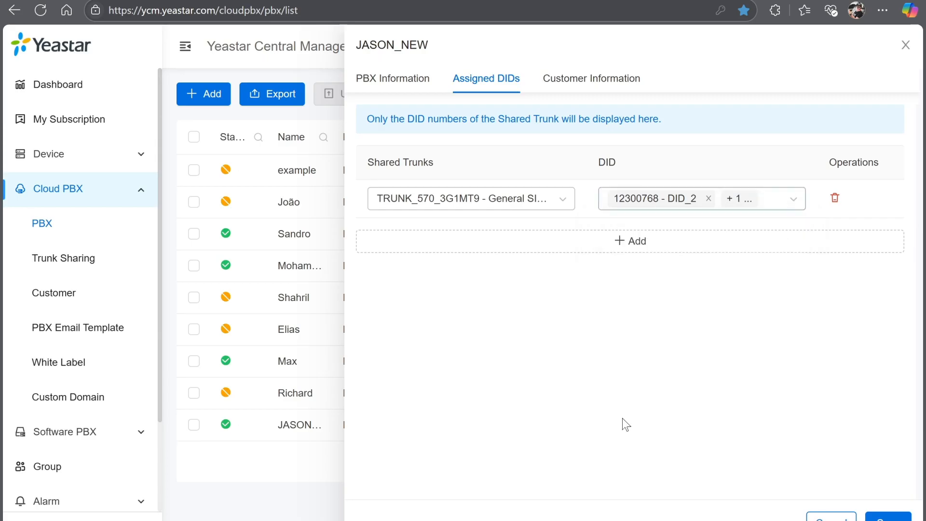
click(888, 518)
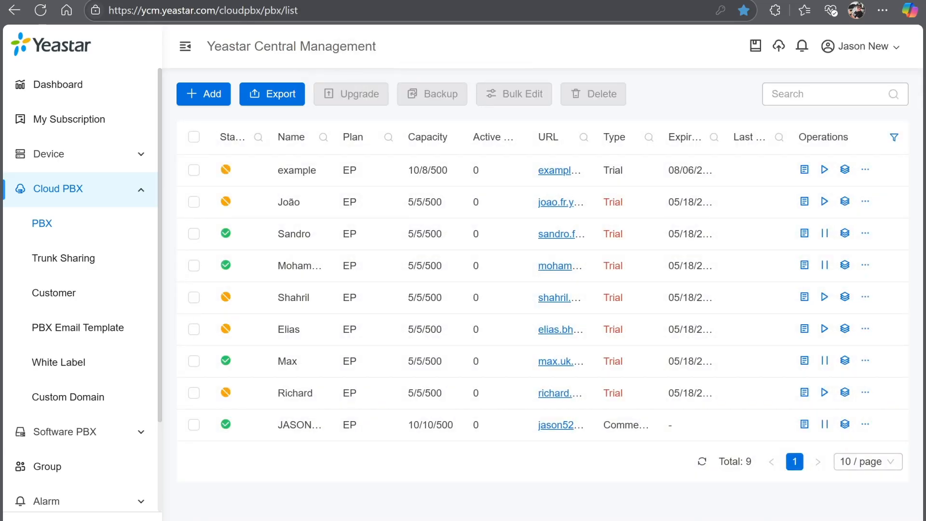
Step: Open the commercial cloud PBX's web portal and check the type of TRUNK_570_3G1MT9 in its trunk list
click(553, 424)
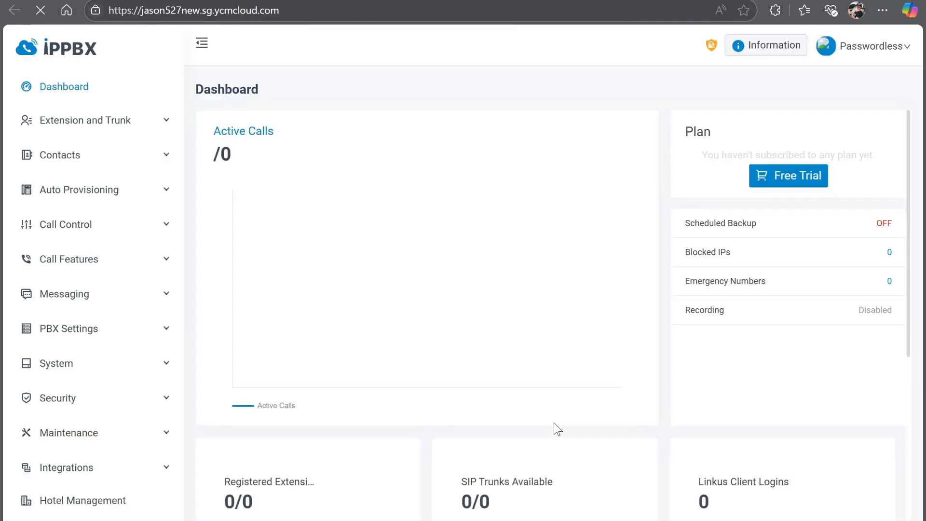
click(159, 120)
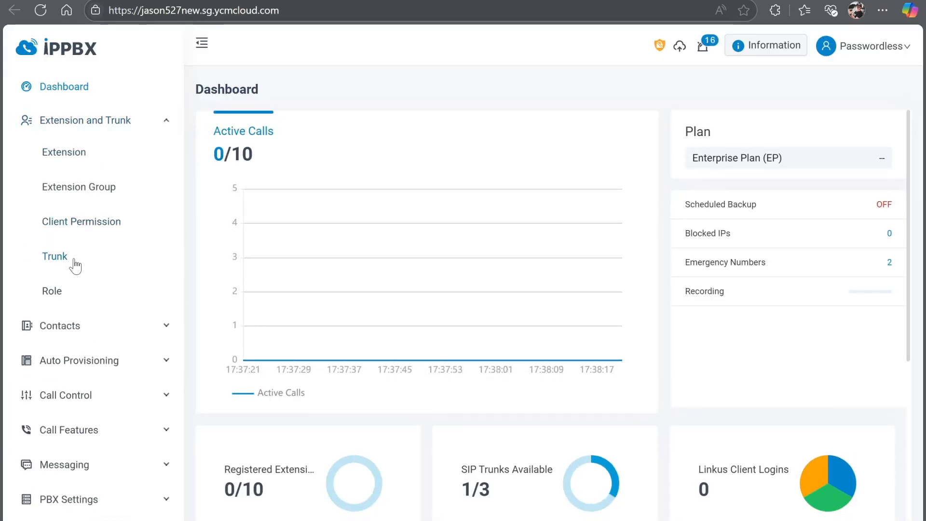
click(71, 260)
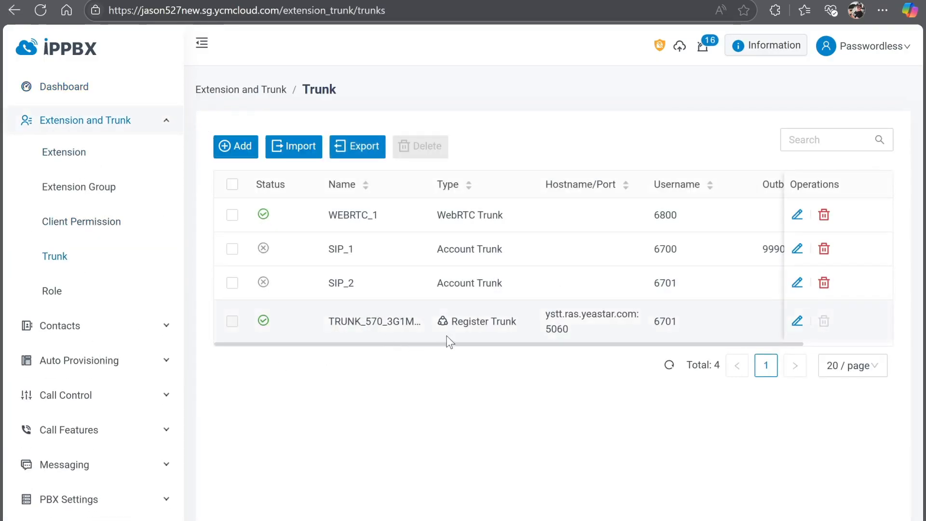
mouse_move(441, 322)
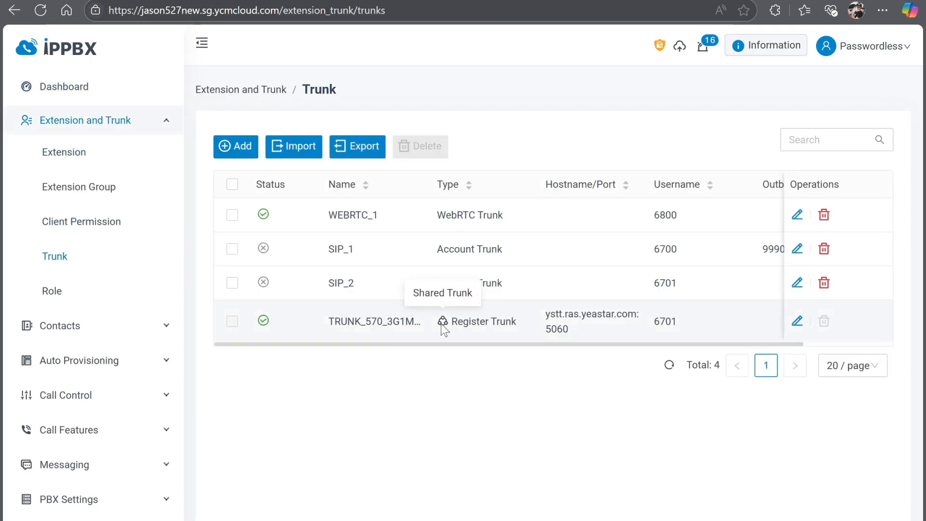
Step: Open the shared trunk TRUNK_570_3G1MT9 for editing and review its Basic settings and assigned DIDs/DDIs
click(797, 320)
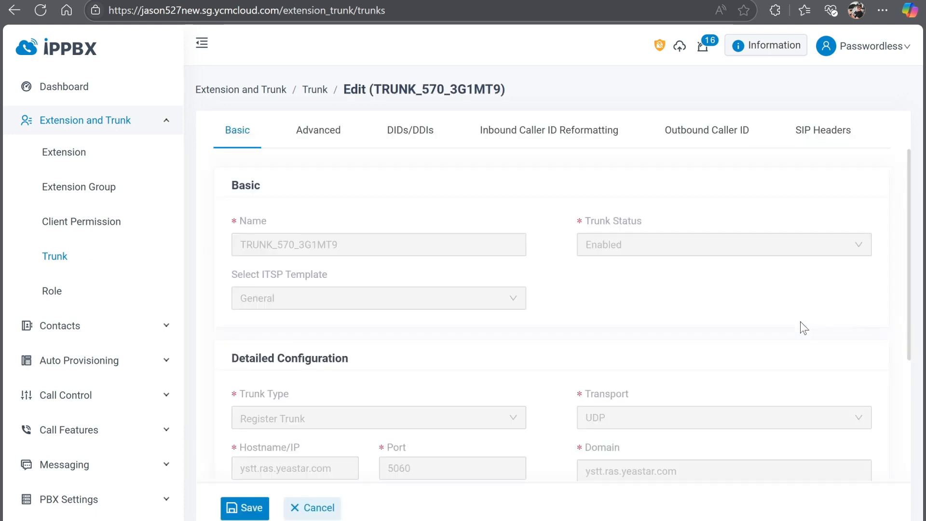
scroll(800, 321, down, 4)
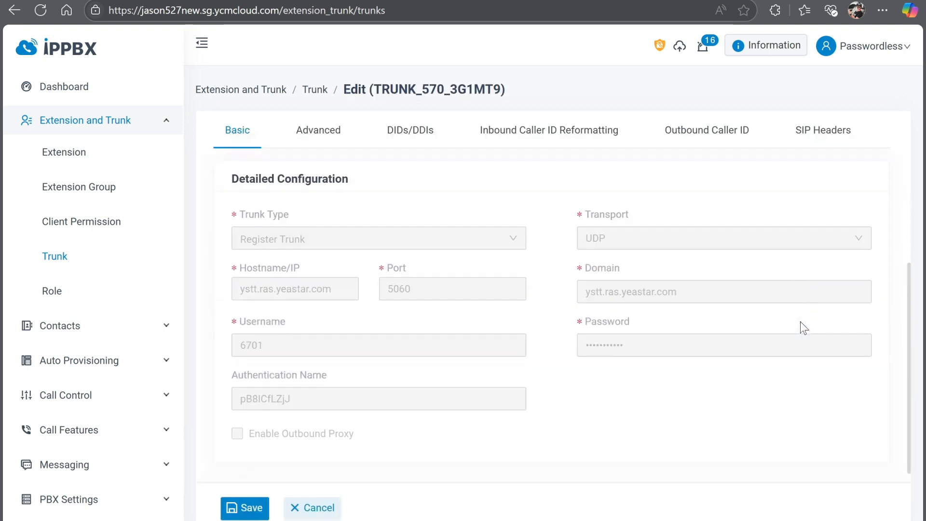
scroll(800, 322, up, 4)
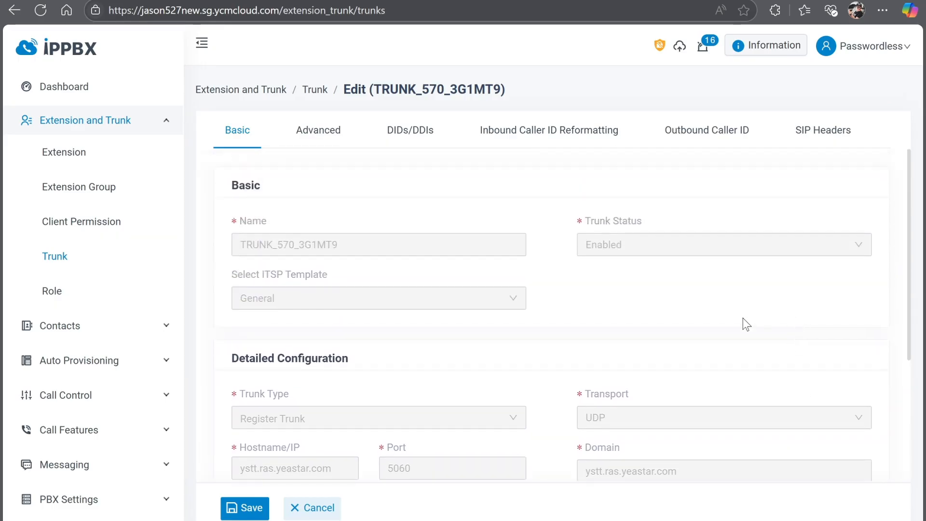
click(412, 140)
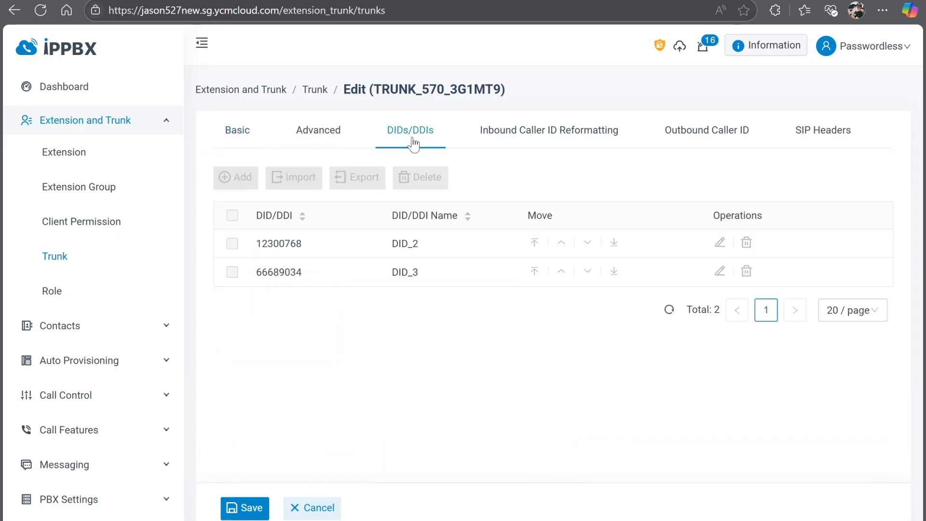